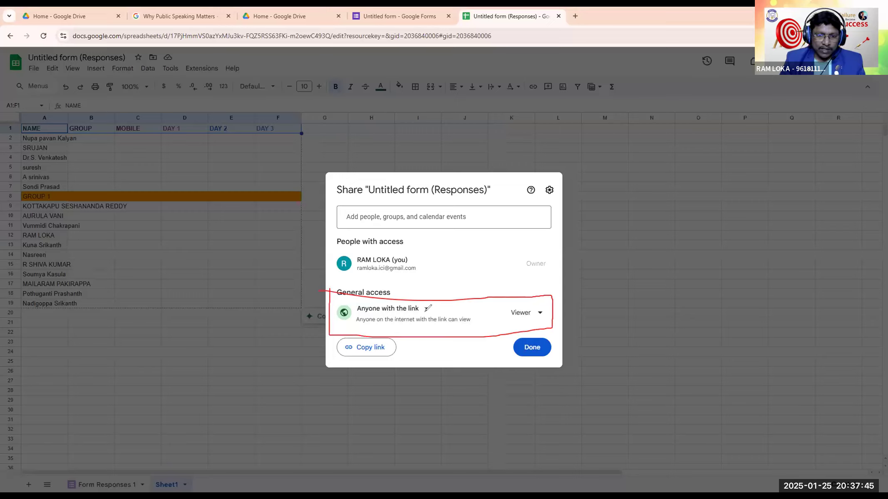
Step: Switch the role for anyone with the link to Commenter, and finally to Editor
{"action": "left_click", "coordinate": [31, 311]}
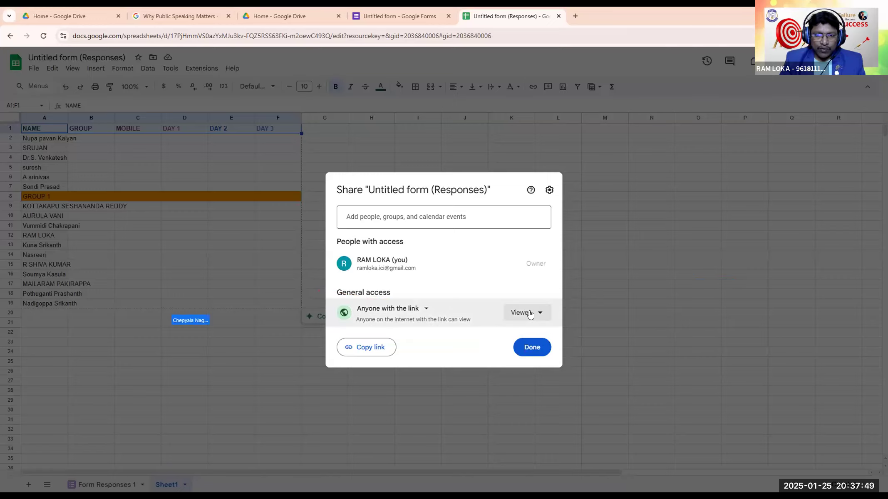
{"action": "left_click", "coordinate": [530, 314]}
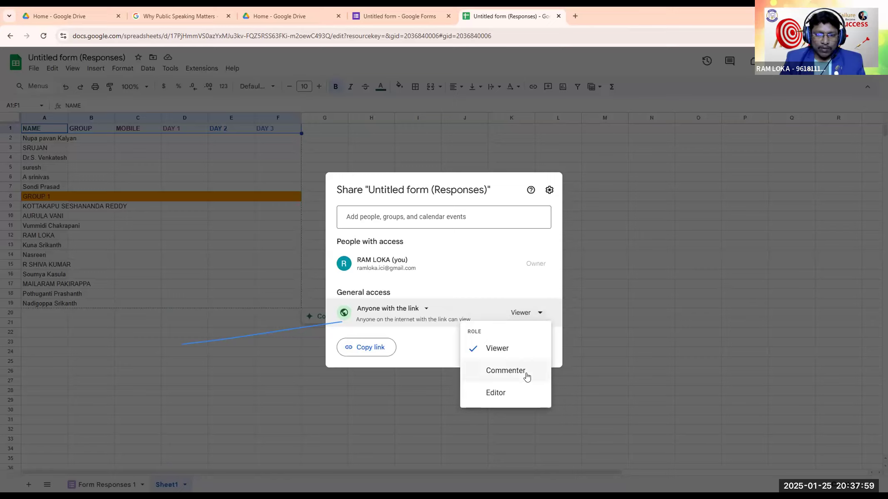
{"action": "left_click", "coordinate": [505, 370]}
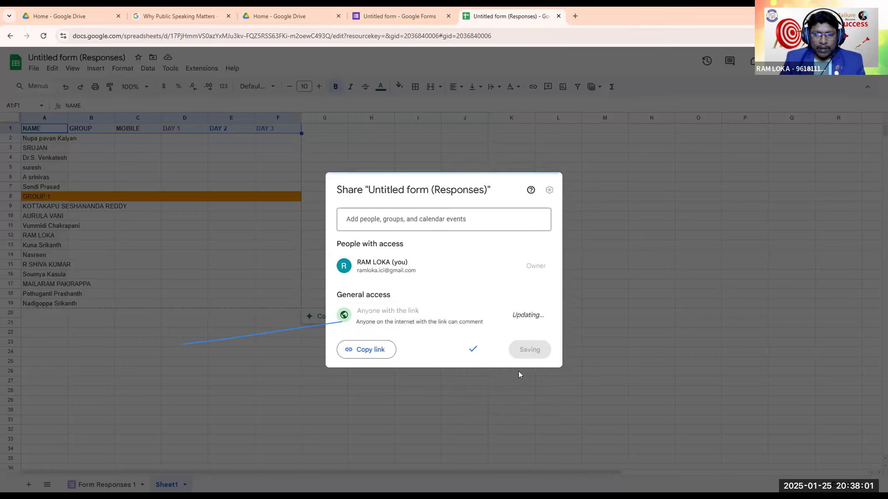
{"action": "left_click", "coordinate": [525, 323]}
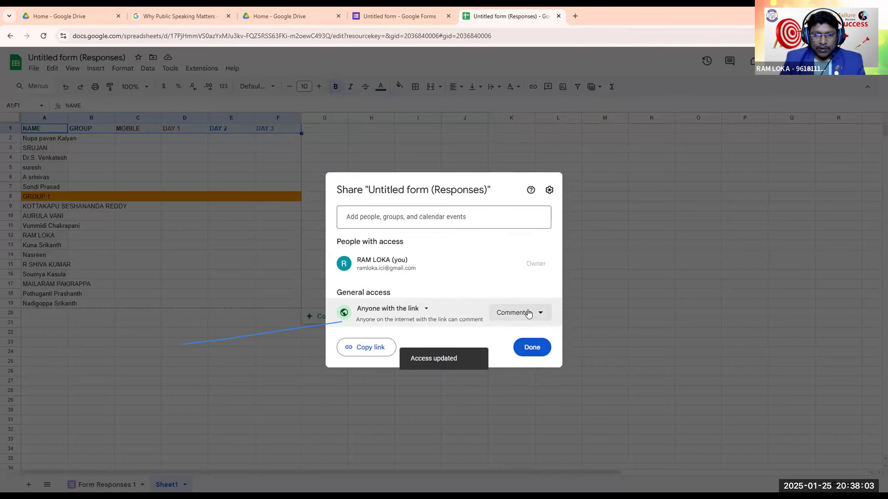
{"action": "left_click", "coordinate": [493, 392]}
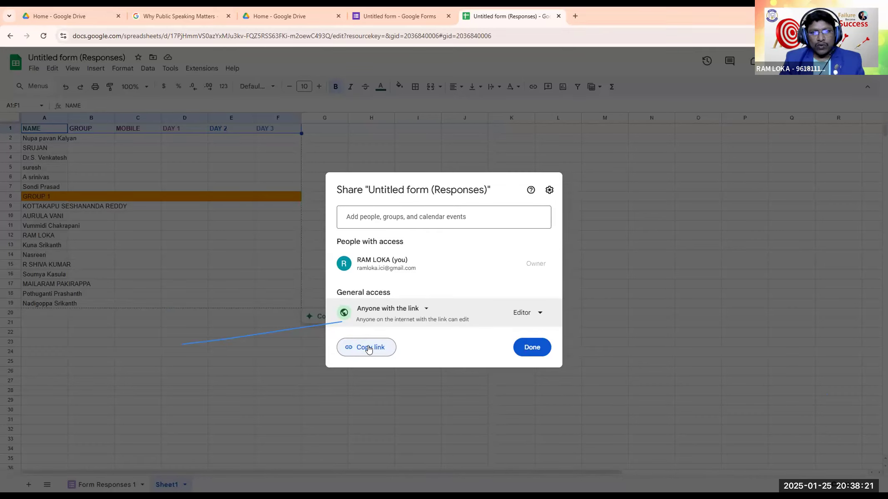
Step: Change the spreadsheet's general access to Restricted and close the sharing settings
{"action": "left_click", "coordinate": [399, 16]}
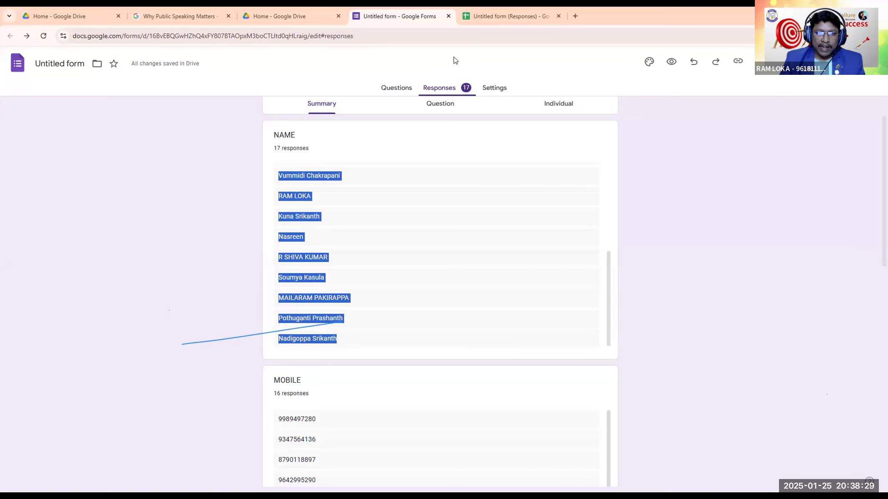
{"action": "left_click", "coordinate": [497, 15]}
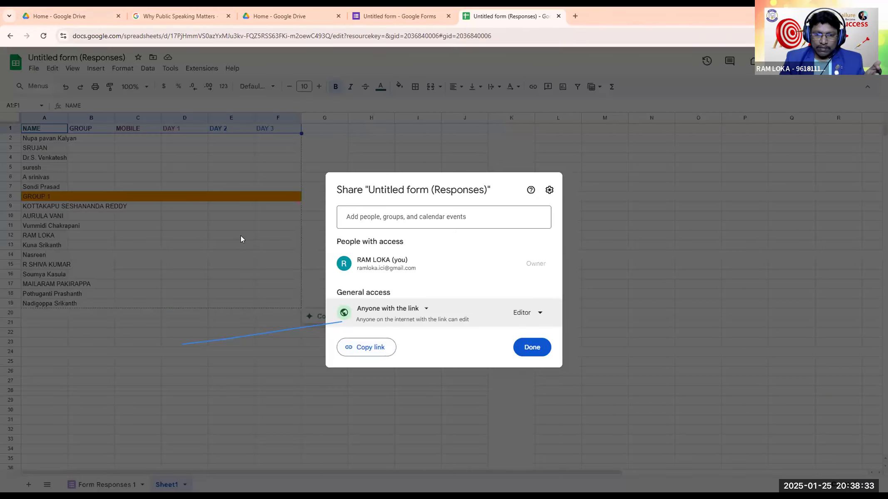
{"action": "left_click", "coordinate": [425, 309]}
{"action": "left_click", "coordinate": [418, 330]}
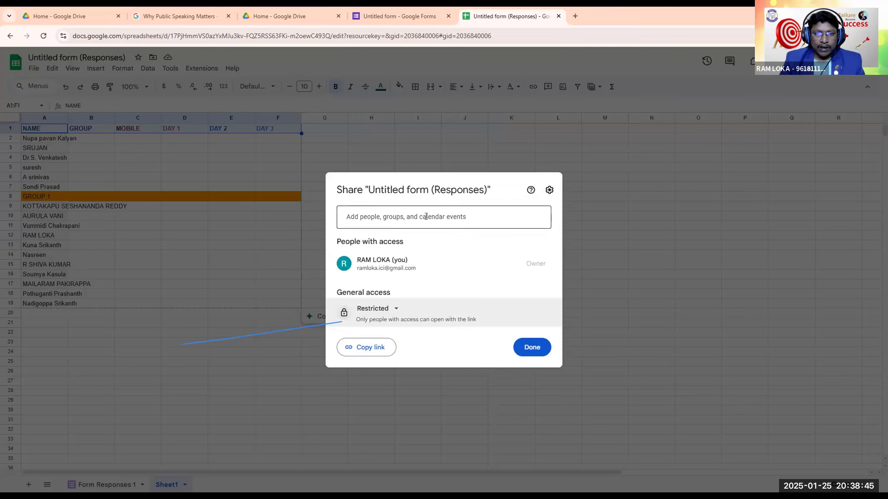
{"action": "left_click", "coordinate": [526, 142]}
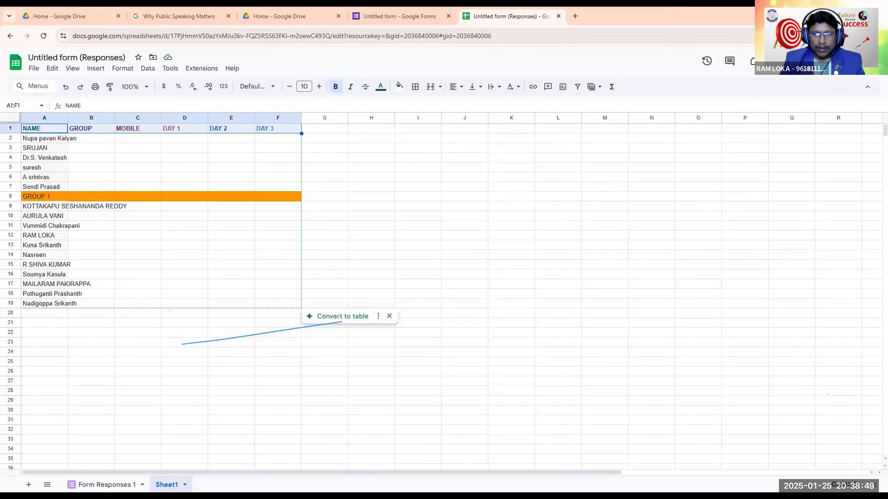
Step: Reopen the spreadsheet's sharing settings and add the second suggested contact as a recipient
{"action": "left_click", "coordinate": [803, 62]}
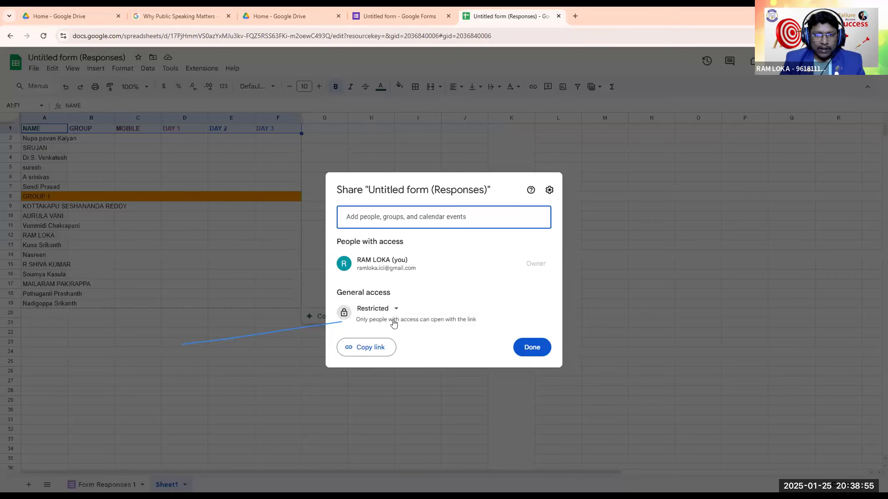
{"action": "left_click", "coordinate": [389, 308]}
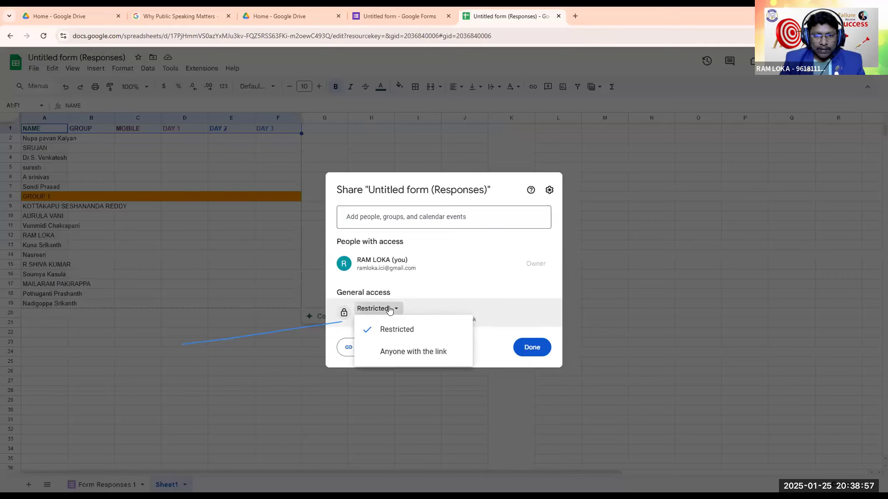
{"action": "left_click", "coordinate": [389, 309]}
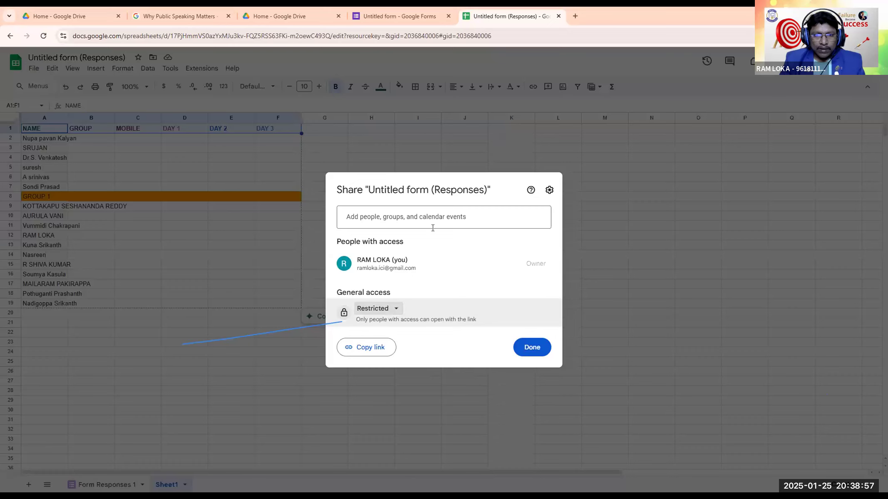
{"action": "left_click", "coordinate": [396, 218]}
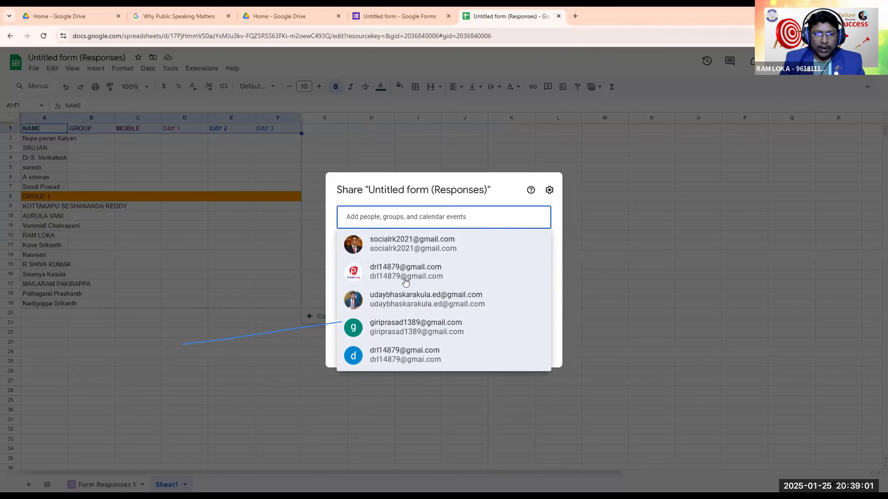
{"action": "mouse_move", "coordinate": [405, 282]}
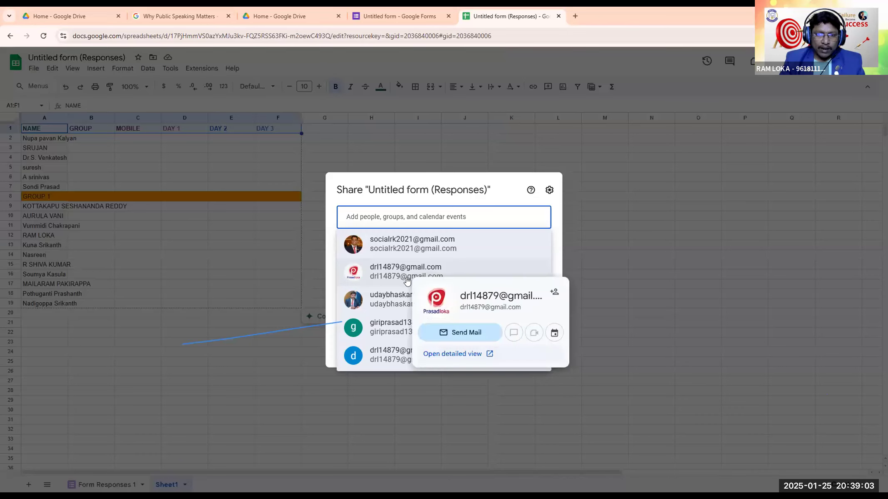
{"action": "mouse_move", "coordinate": [421, 253]}
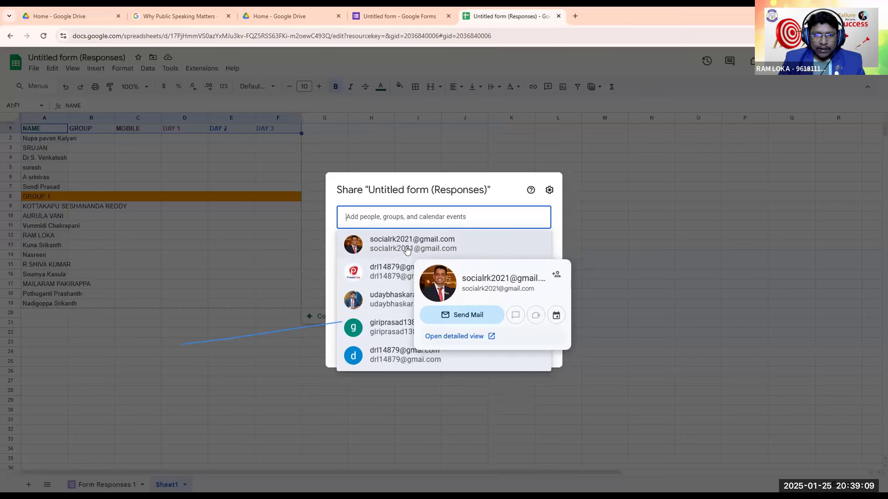
{"action": "left_click", "coordinate": [400, 271]}
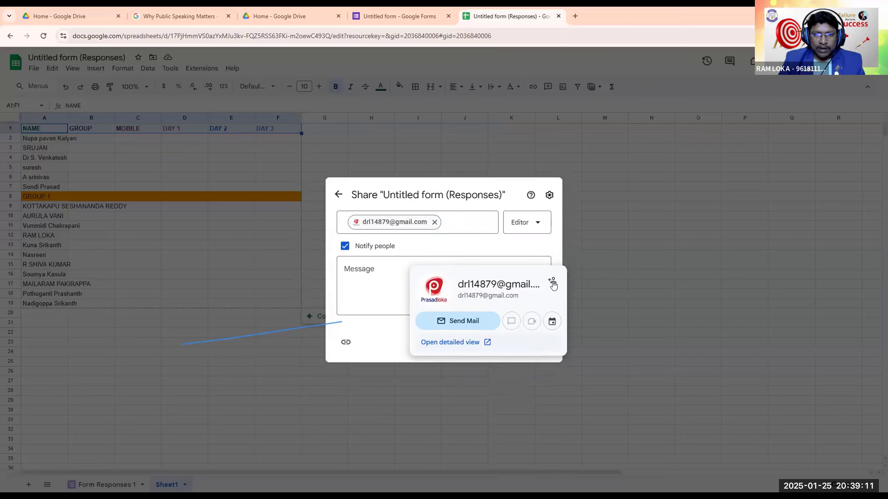
{"action": "left_click_drag", "start_coordinate": [511, 270], "coordinate": [714, 217]}
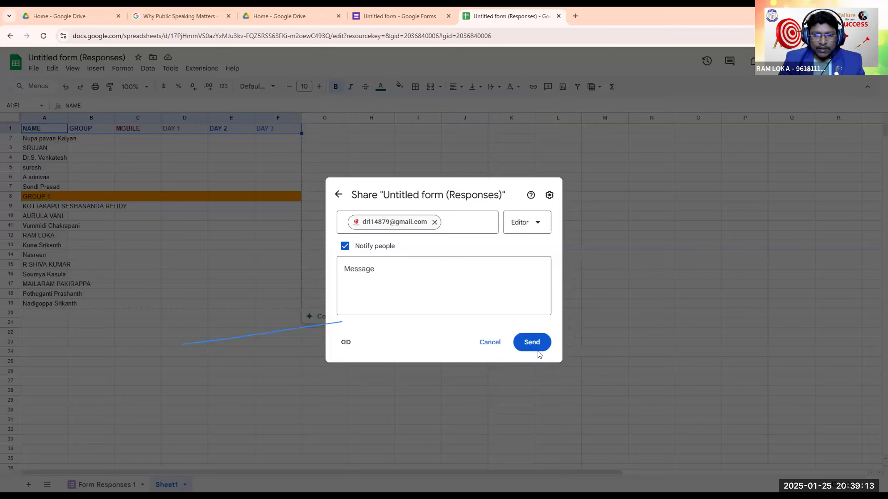
Step: Review the roles available to the recipient, selecting Editor first and ending with Viewer
{"action": "left_click", "coordinate": [526, 228]}
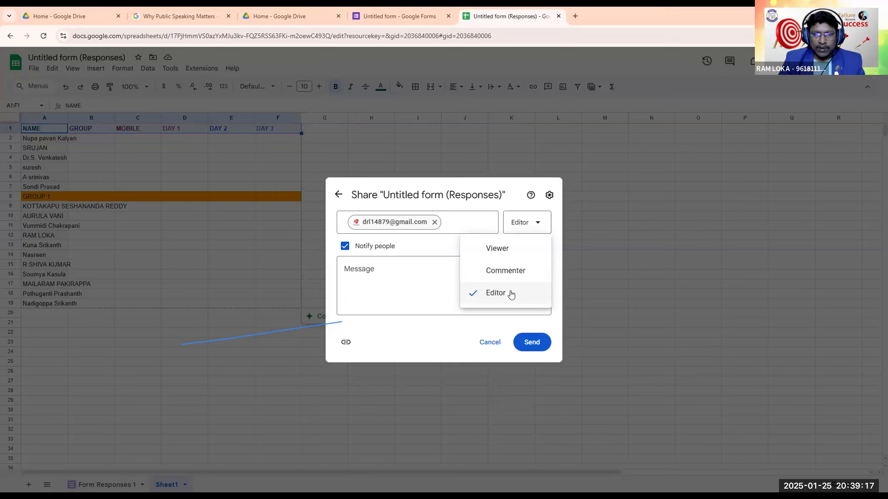
{"action": "left_click", "coordinate": [510, 293]}
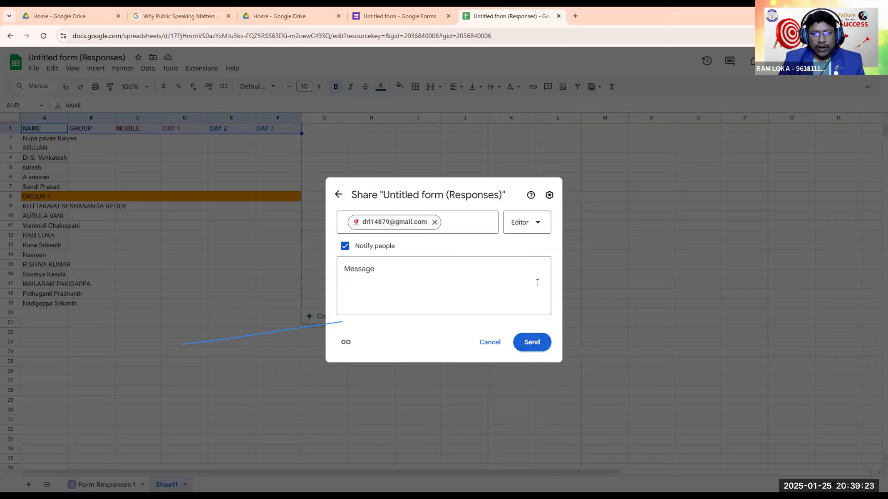
{"action": "left_click", "coordinate": [523, 227]}
{"action": "left_click", "coordinate": [497, 248]}
Step: Add two more suggested contacts as recipients and set the role for the invitation to Editor
{"action": "left_click", "coordinate": [485, 224]}
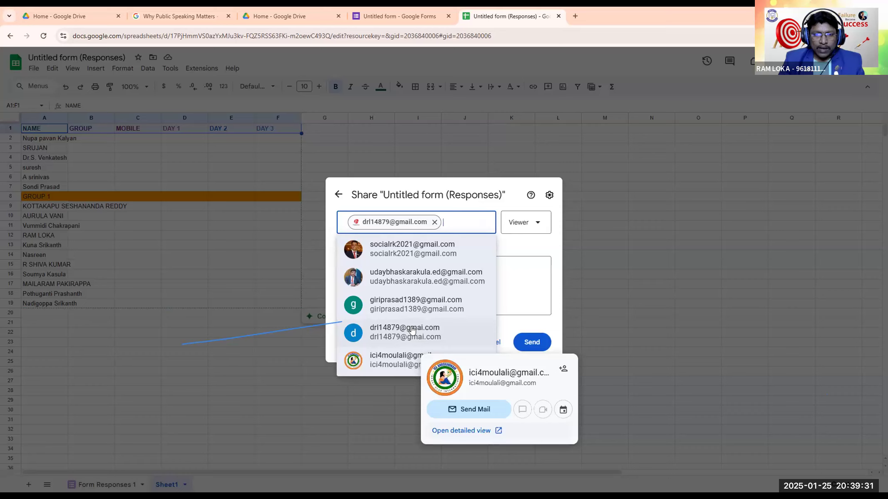
{"action": "left_click", "coordinate": [411, 307]}
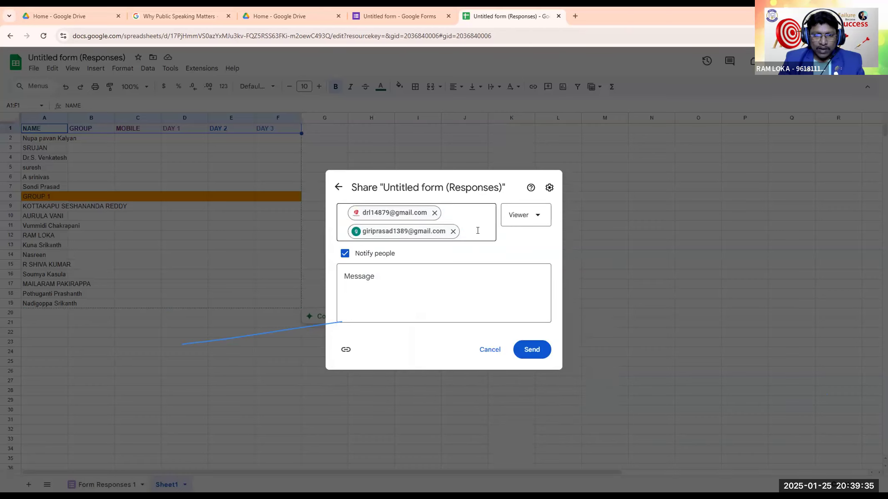
{"action": "left_click", "coordinate": [532, 220]}
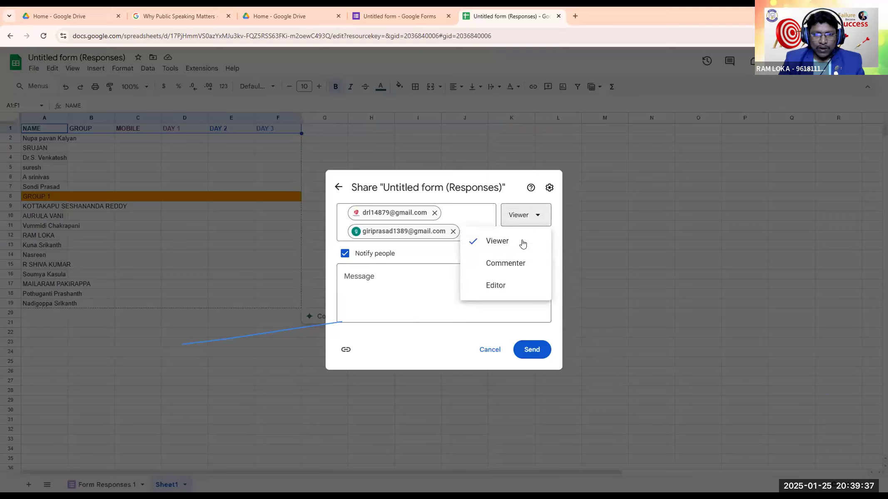
{"action": "left_click", "coordinate": [505, 285]}
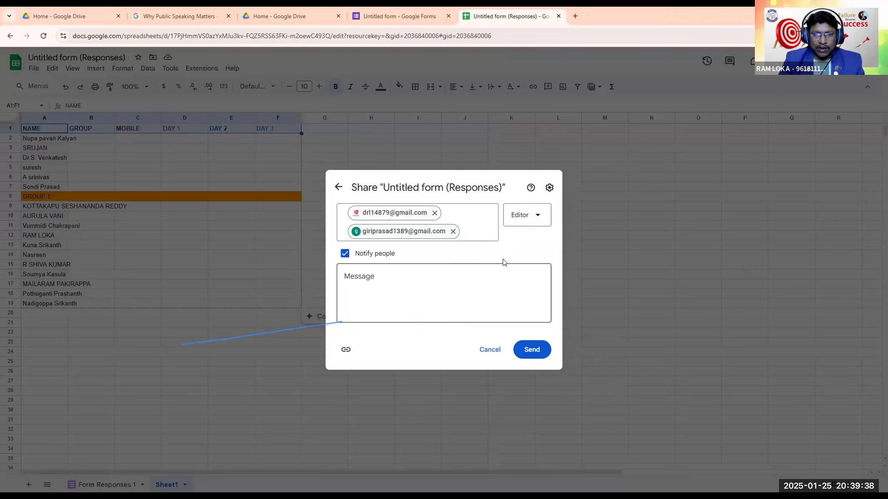
{"action": "left_click", "coordinate": [488, 233]}
{"action": "left_click", "coordinate": [429, 258]}
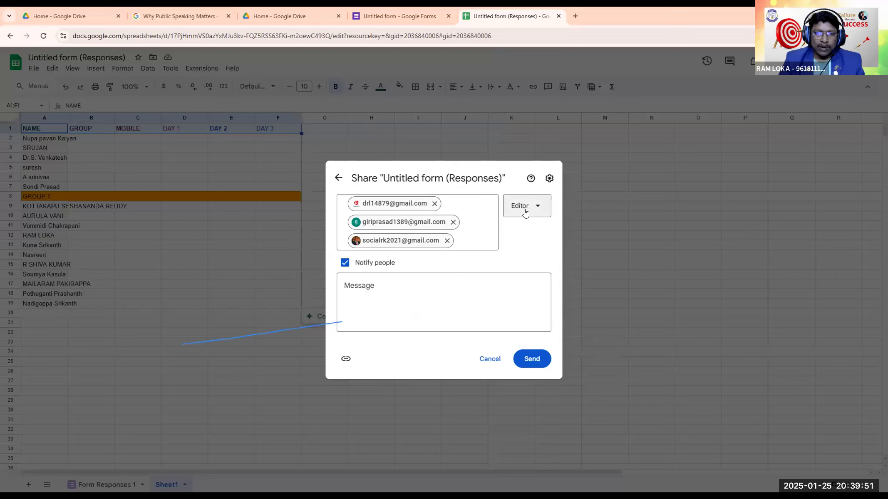
Step: Remove the last two recipients and send the Editor invitation to the remaining contact
{"action": "left_click", "coordinate": [446, 240]}
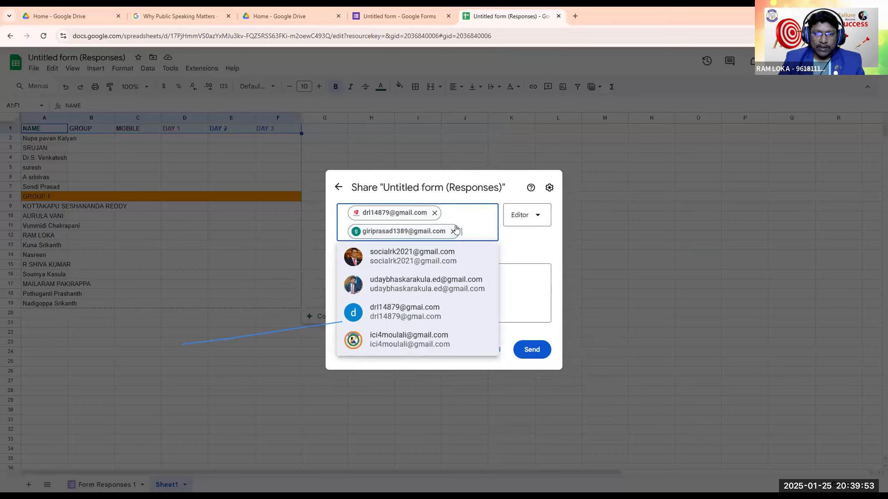
{"action": "left_click", "coordinate": [454, 231]}
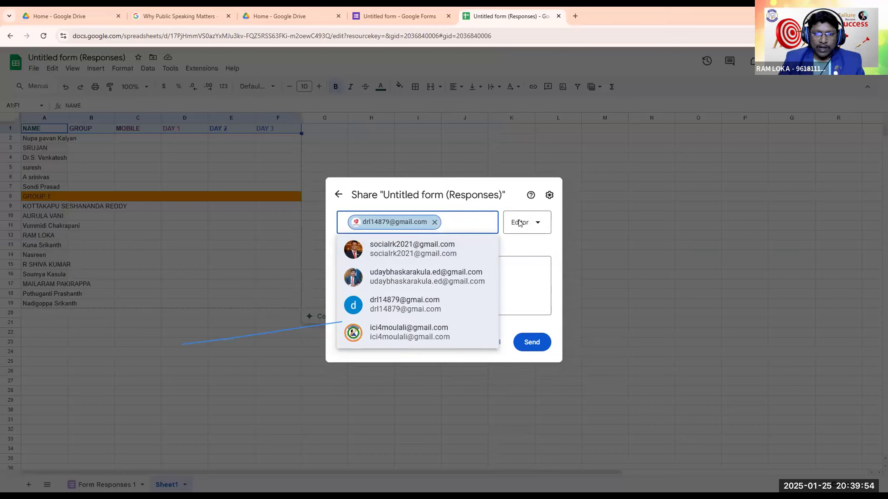
{"action": "left_click", "coordinate": [537, 344]}
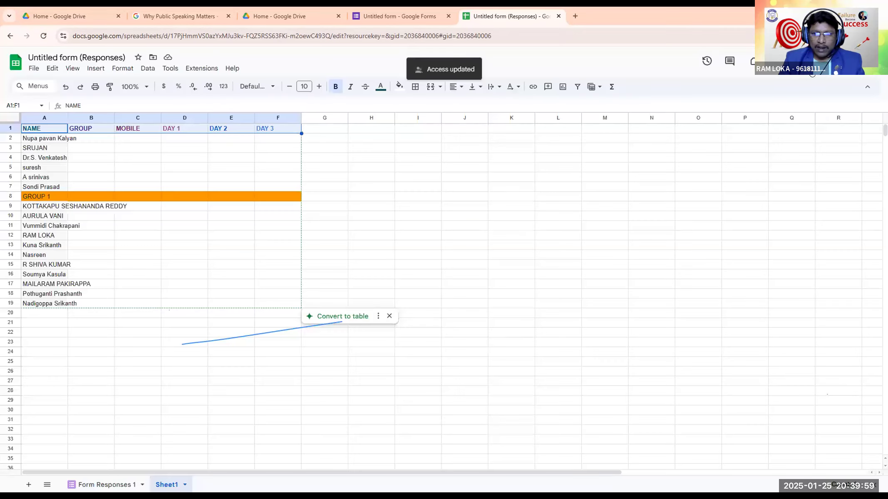
Step: Reopen the sharing settings and add the first suggested contact as a recipient, keeping the unsaved changes
{"action": "left_click", "coordinate": [812, 67]}
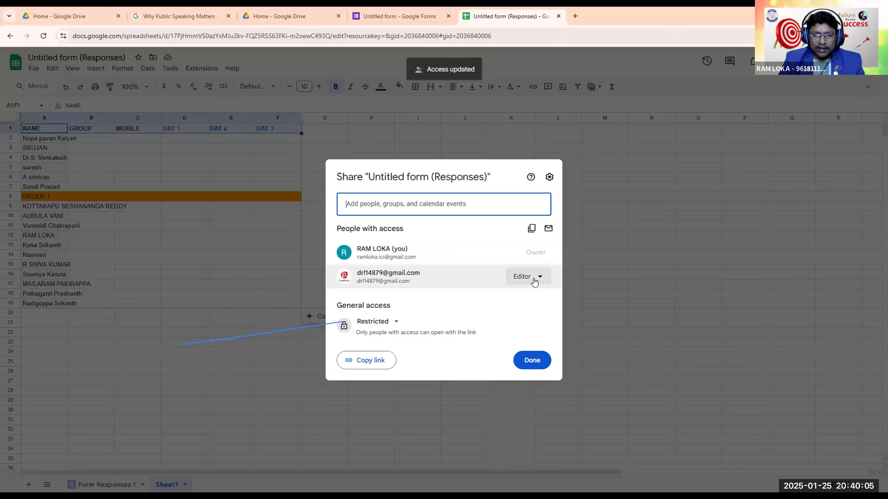
{"action": "left_click", "coordinate": [484, 207]}
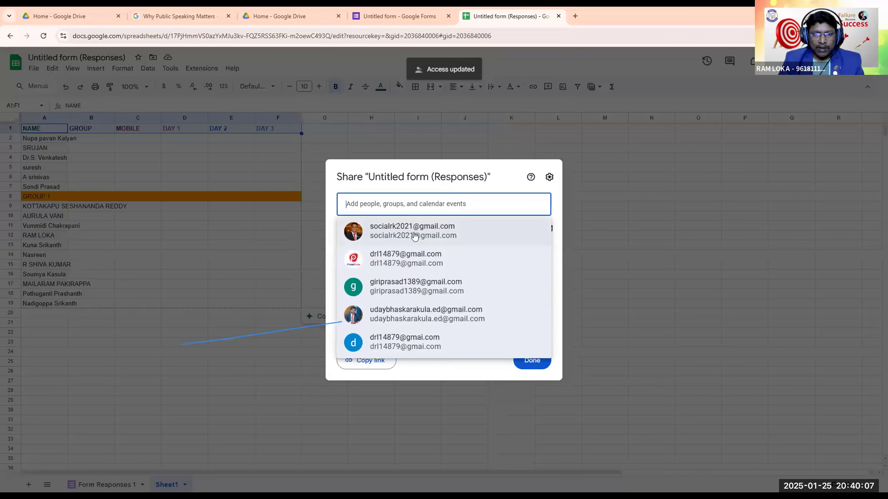
{"action": "left_click", "coordinate": [414, 235]}
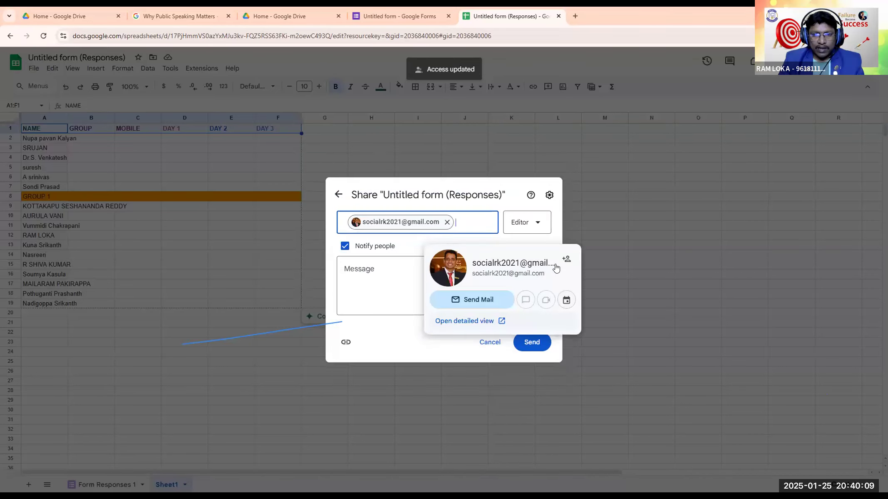
{"action": "left_click_drag", "start_coordinate": [542, 252], "coordinate": [637, 280]}
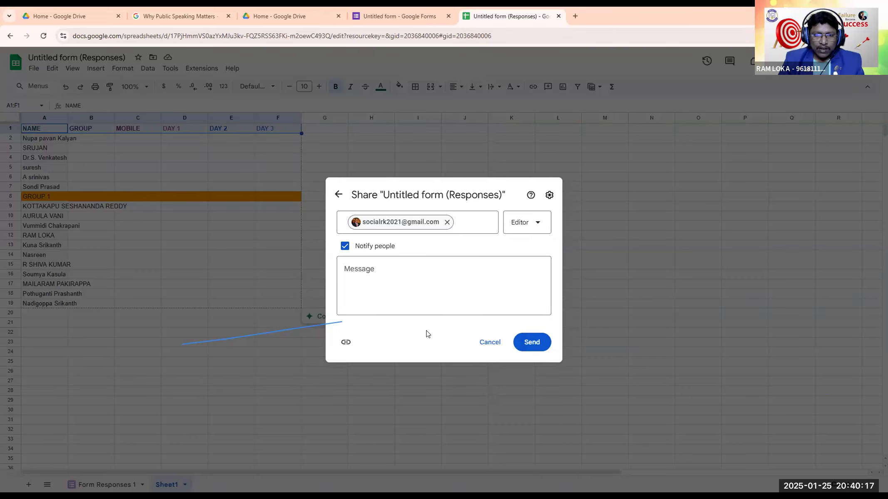
{"action": "left_click_drag", "start_coordinate": [414, 186], "coordinate": [528, 221]}
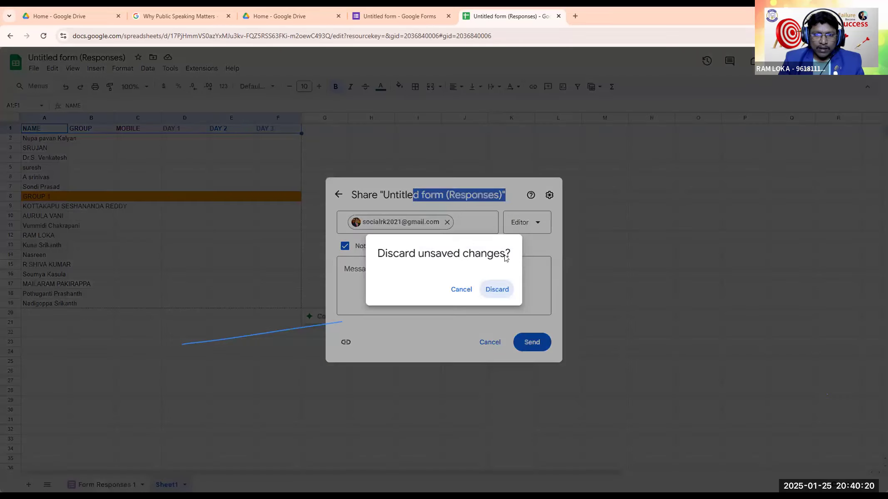
{"action": "left_click", "coordinate": [461, 290]}
Step: Set the new recipient's role to Viewer and return to the access overview without sending the invitation
{"action": "left_click", "coordinate": [522, 225]}
{"action": "left_click", "coordinate": [499, 244]}
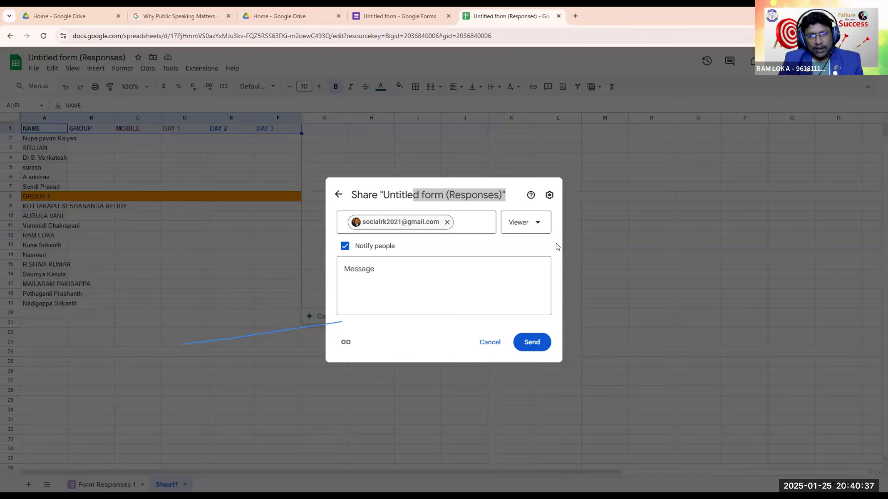
{"action": "left_click", "coordinate": [338, 194]}
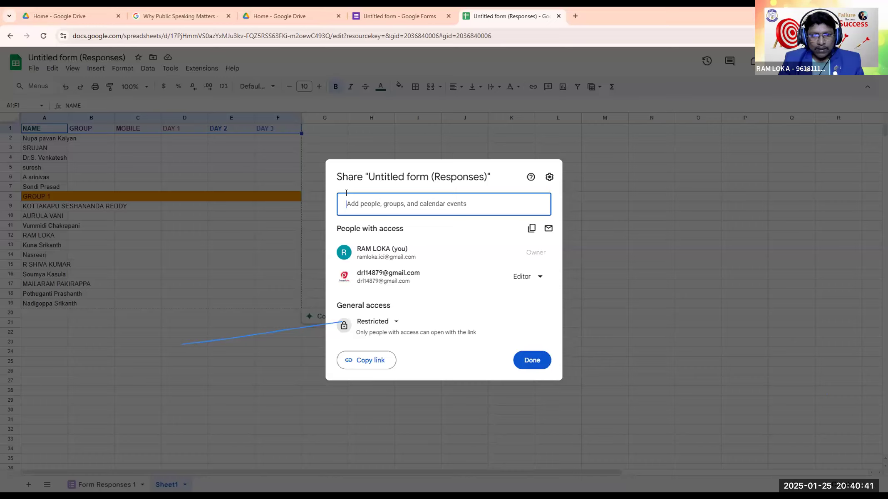
Step: Add the copied e-mail address as a recipient, set its role to Viewer, and send the sharing invitation
{"action": "left_click", "coordinate": [394, 208]}
{"action": "key", "text": "ctrl+v"}
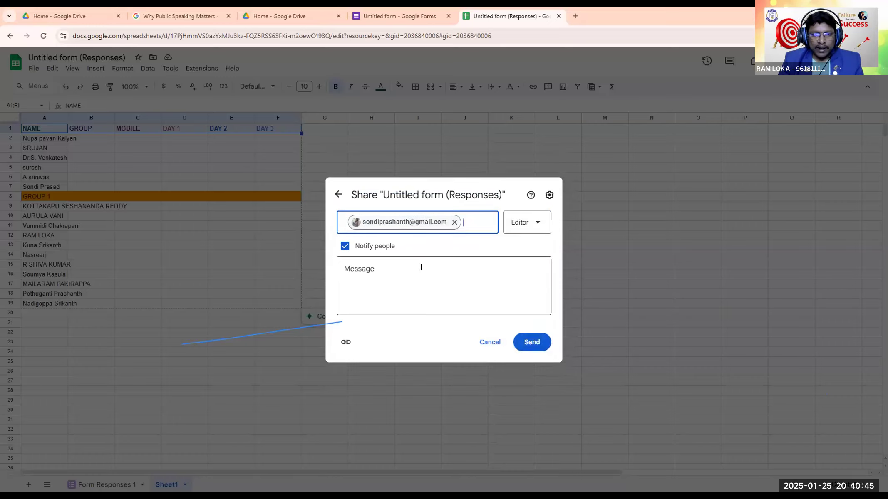
{"action": "left_click", "coordinate": [527, 222]}
{"action": "left_click", "coordinate": [501, 249]}
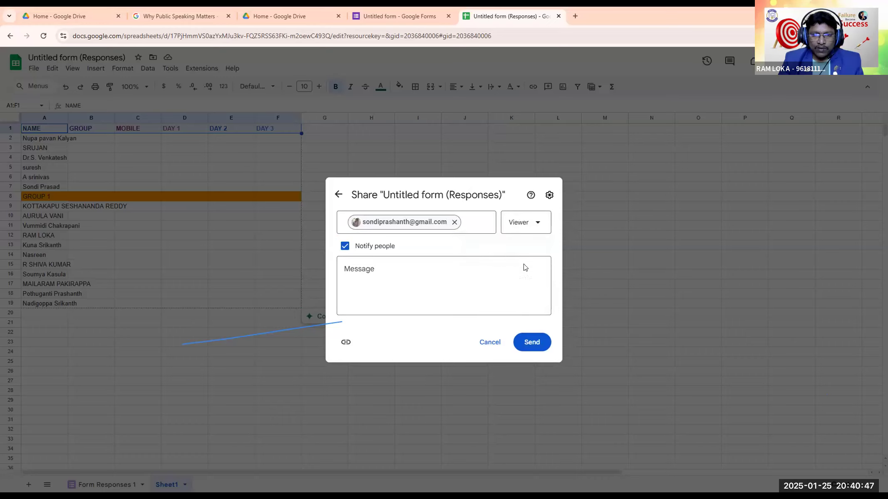
{"action": "left_click", "coordinate": [531, 346]}
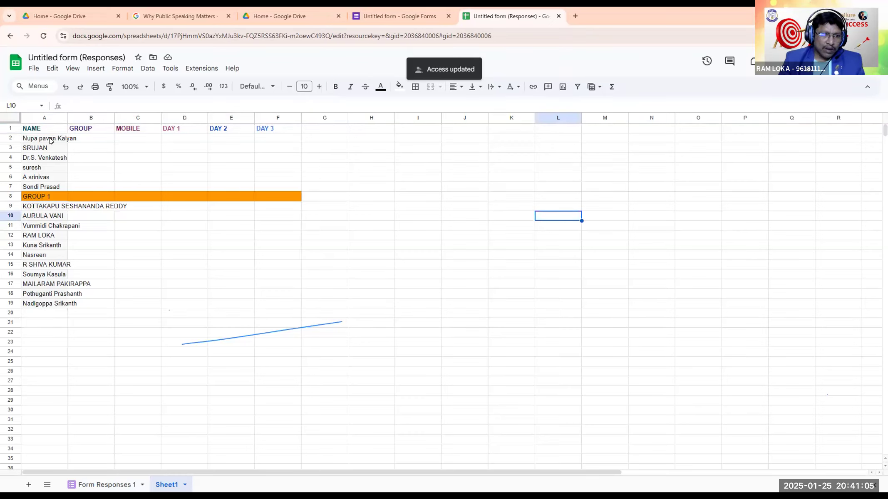
Step: Fill the first group of names, cells A2:A7, with a light grayish cyan background
{"action": "left_click", "coordinate": [30, 141]}
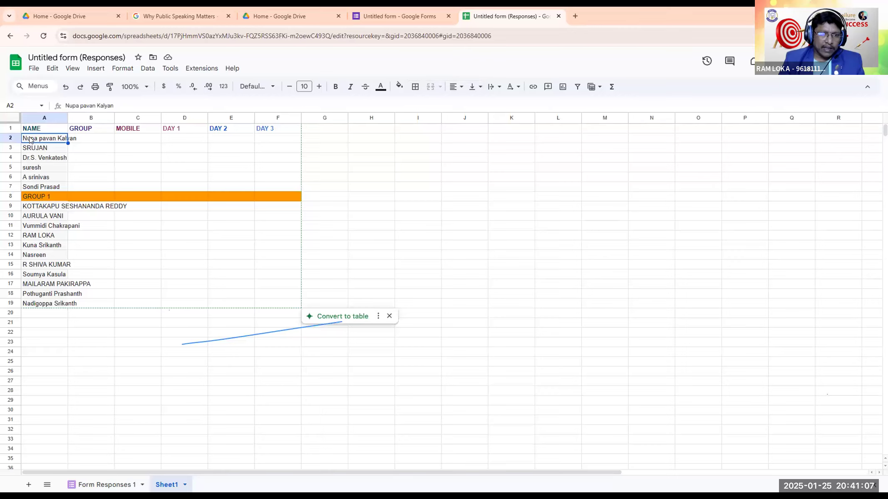
{"action": "left_click_drag", "start_coordinate": [40, 147], "coordinate": [57, 184]}
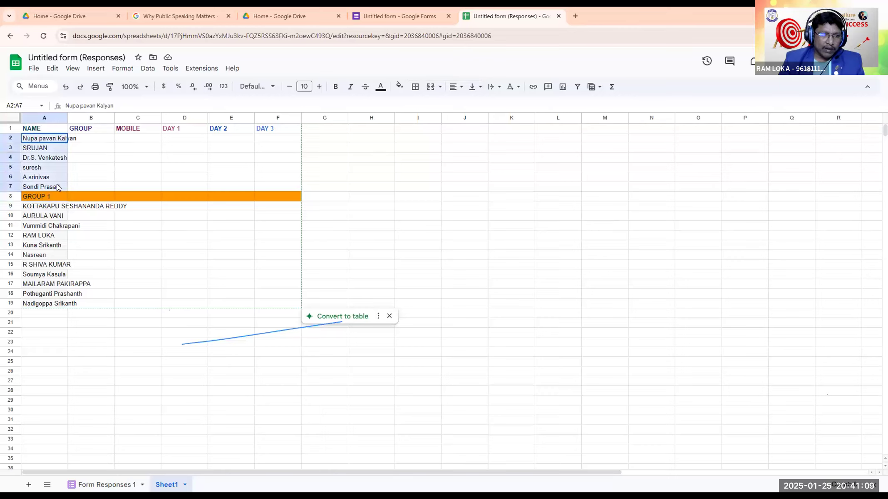
{"action": "left_click", "coordinate": [399, 87]}
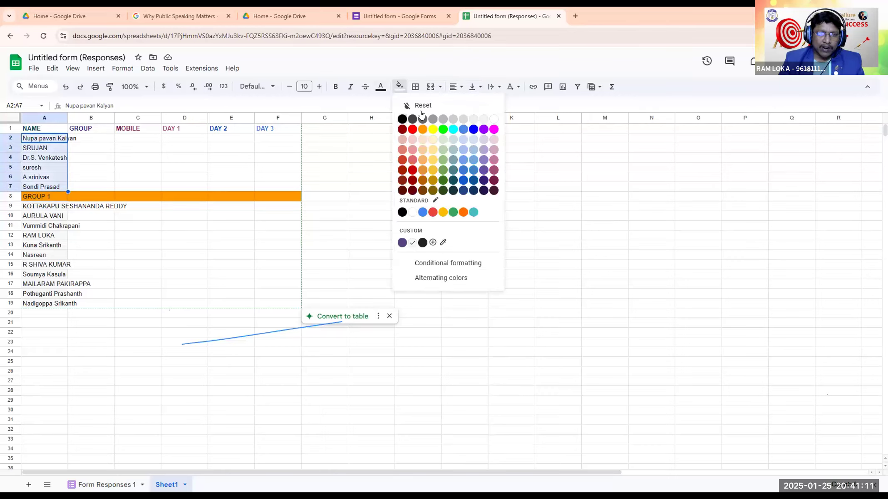
{"action": "left_click", "coordinate": [453, 150]}
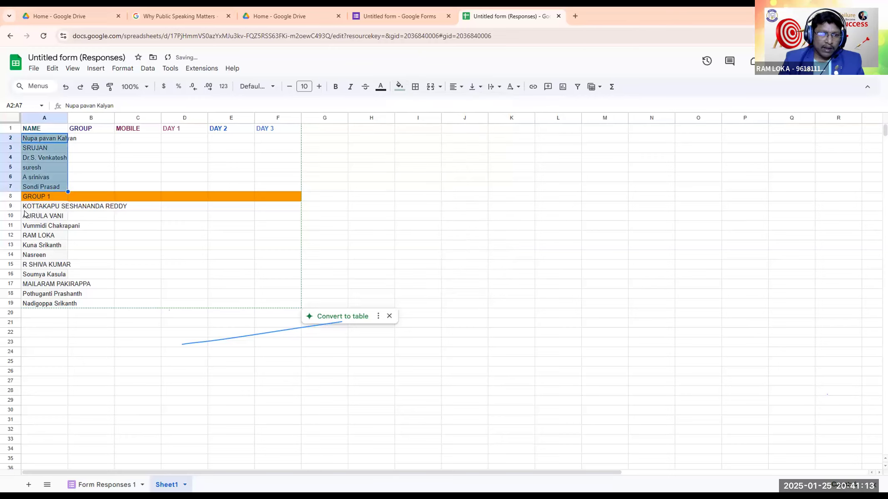
Step: Fill the names below the GROUP 1 row, cells A9:A14, with a light yellow background
{"action": "left_click_drag", "start_coordinate": [27, 210], "coordinate": [55, 254]}
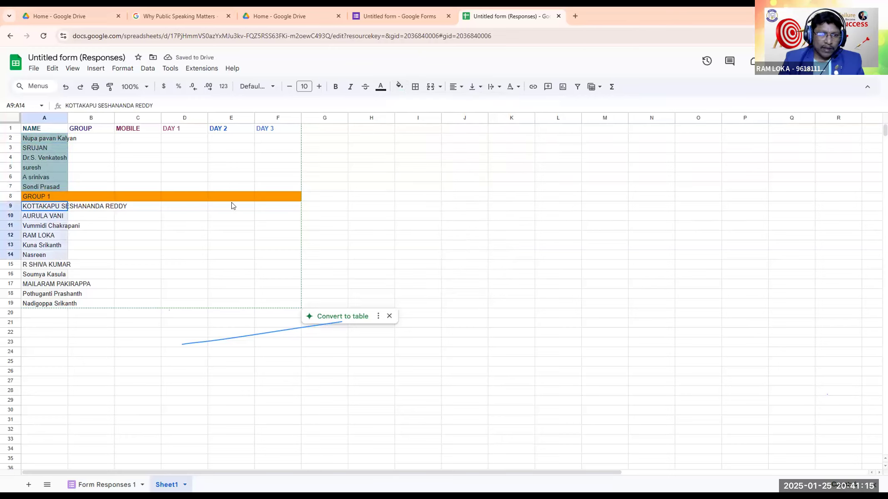
{"action": "left_click", "coordinate": [398, 87]}
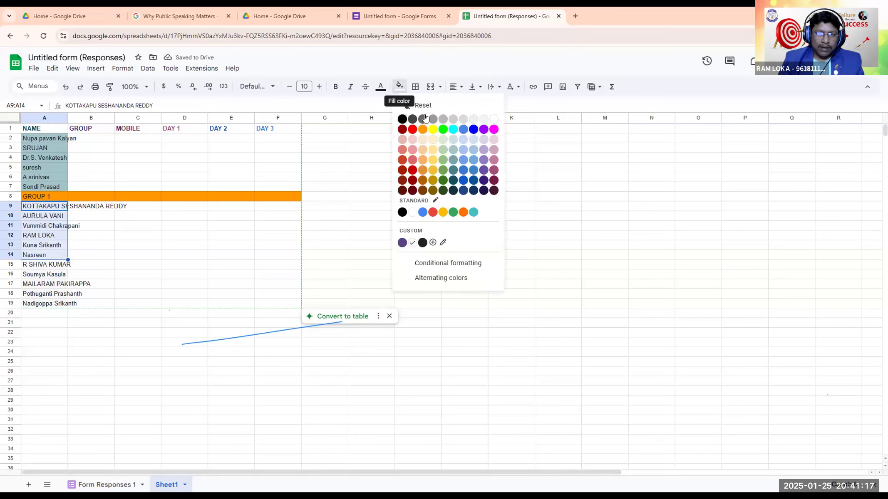
{"action": "left_click", "coordinate": [422, 174]}
{"action": "left_click", "coordinate": [174, 247]}
Step: Fill the last group of names, cells A15:A19, with a light red background
{"action": "left_click_drag", "start_coordinate": [45, 266], "coordinate": [46, 302]}
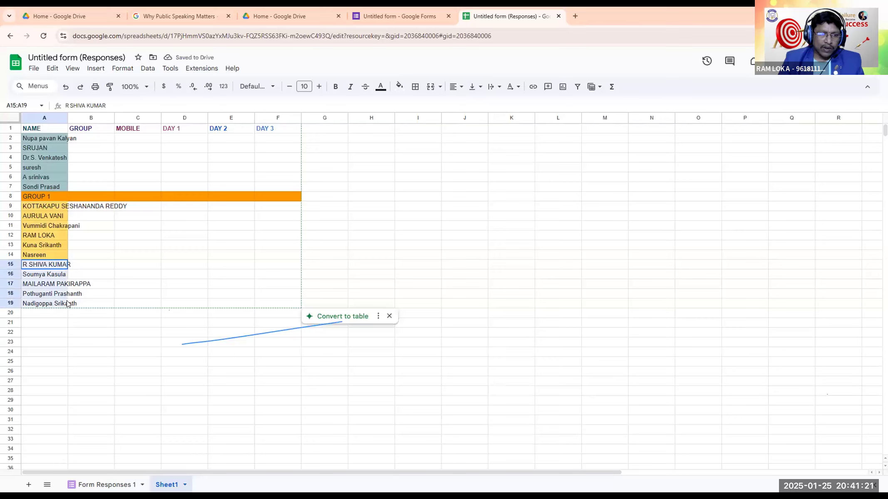
{"action": "left_click", "coordinate": [399, 86]}
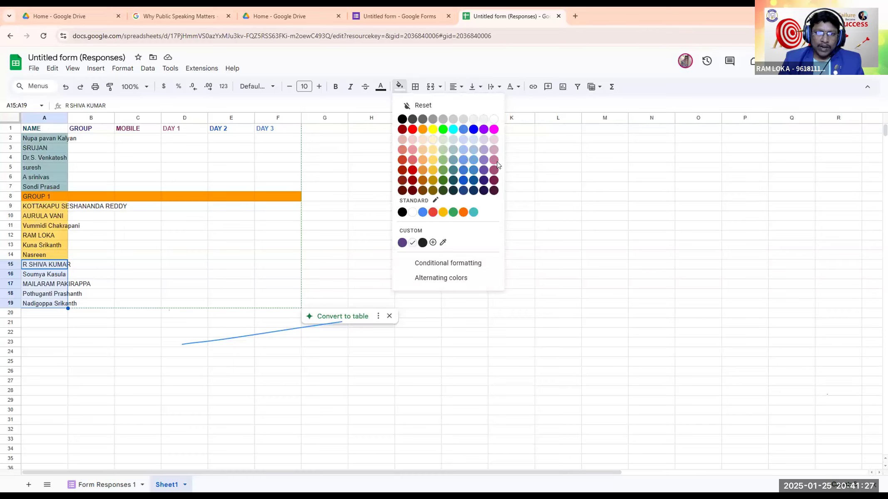
{"action": "left_click", "coordinate": [412, 161]}
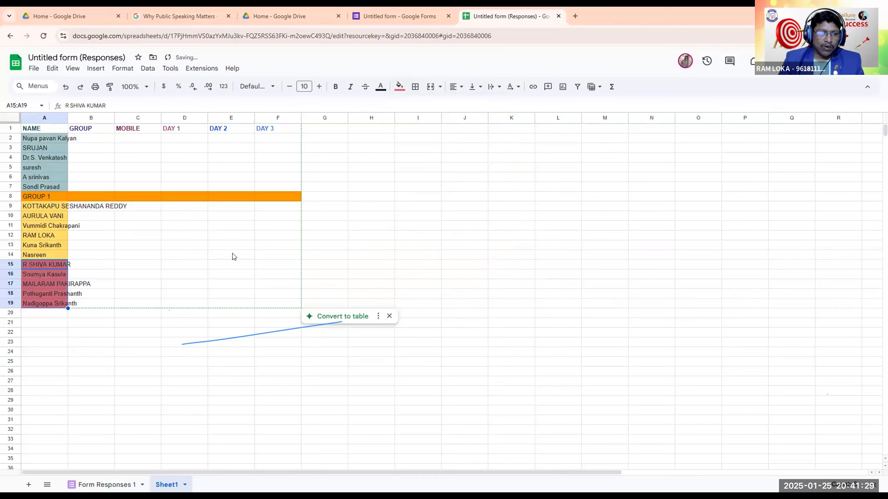
{"action": "left_click", "coordinate": [257, 256]}
Step: Enter YES under DAY 1 and NO under DAY 2 for the first participant in row 2
{"action": "left_click", "coordinate": [94, 141]}
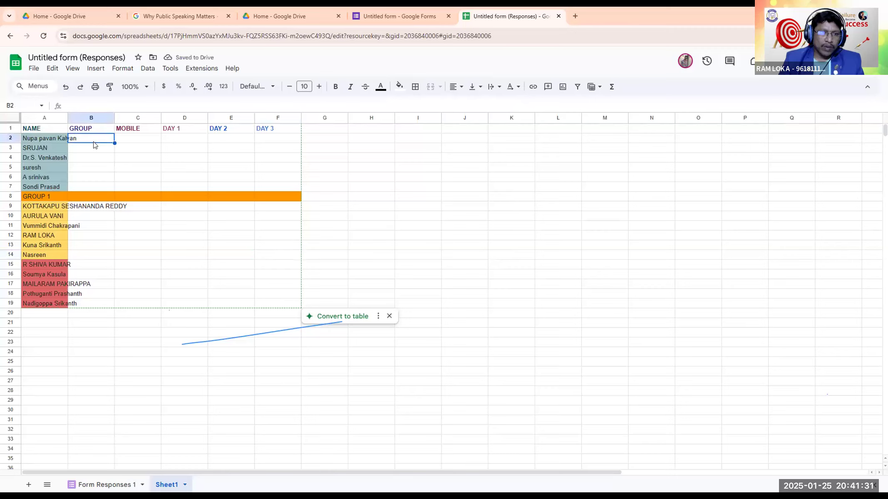
{"action": "left_click", "coordinate": [135, 139]}
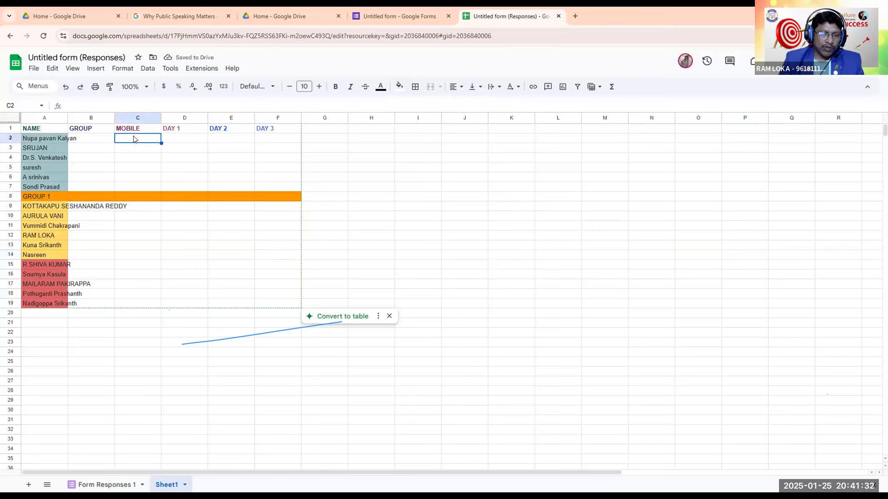
{"action": "left_click", "coordinate": [186, 140]}
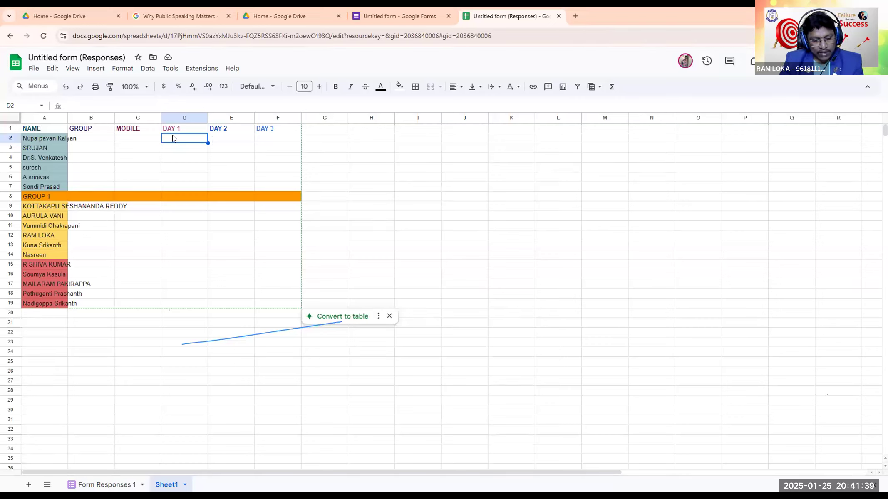
{"action": "type", "text": "YES"}
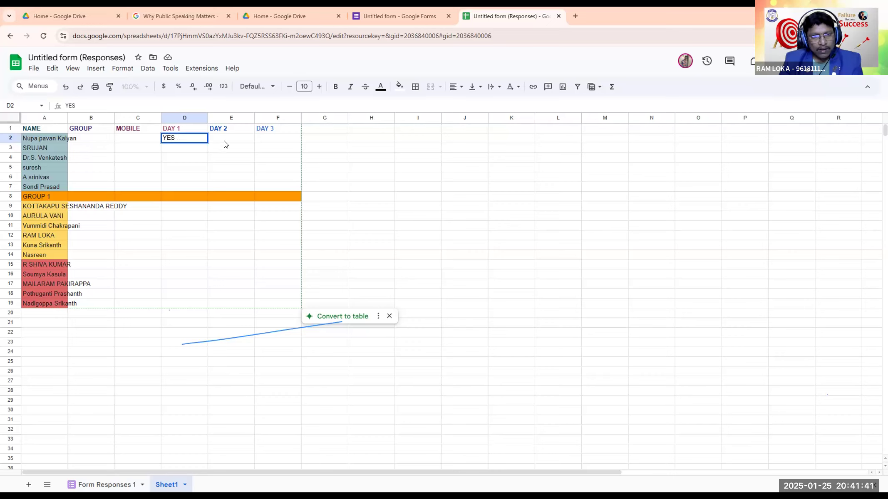
{"action": "left_click", "coordinate": [225, 143]}
{"action": "type", "text": "NO"}
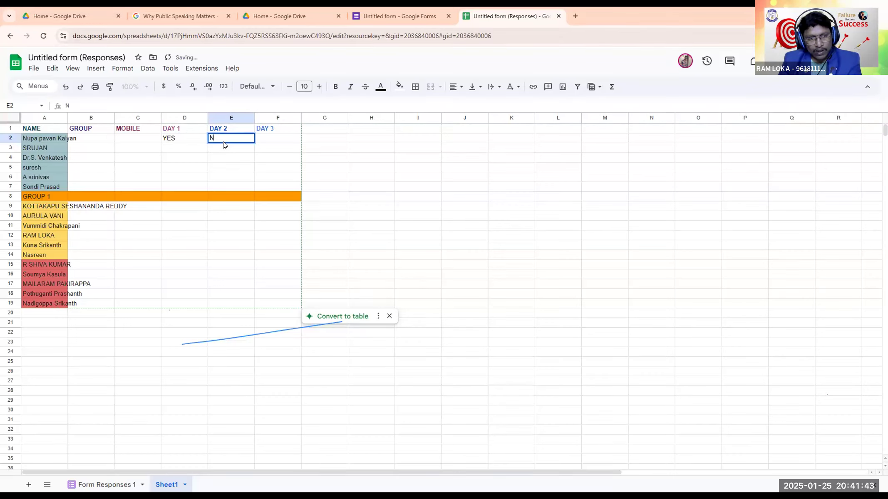
{"action": "left_click", "coordinate": [371, 168]}
{"action": "left_click", "coordinate": [182, 142]}
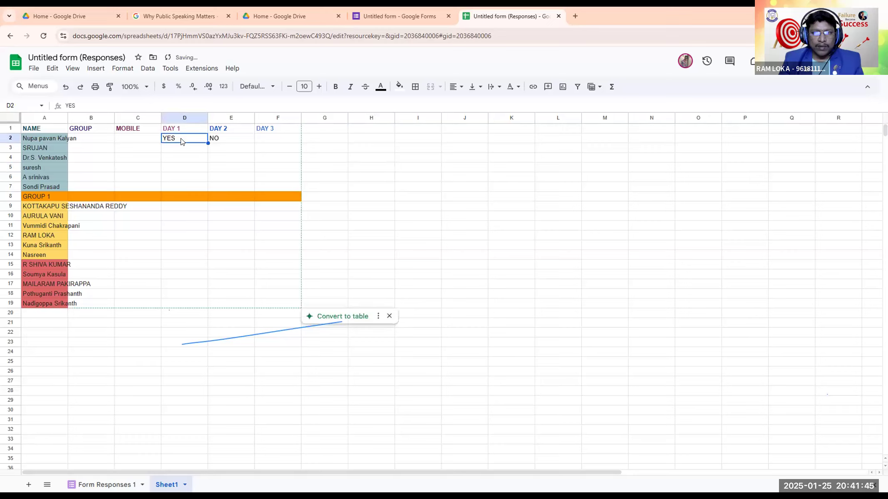
{"action": "left_click", "coordinate": [350, 159]}
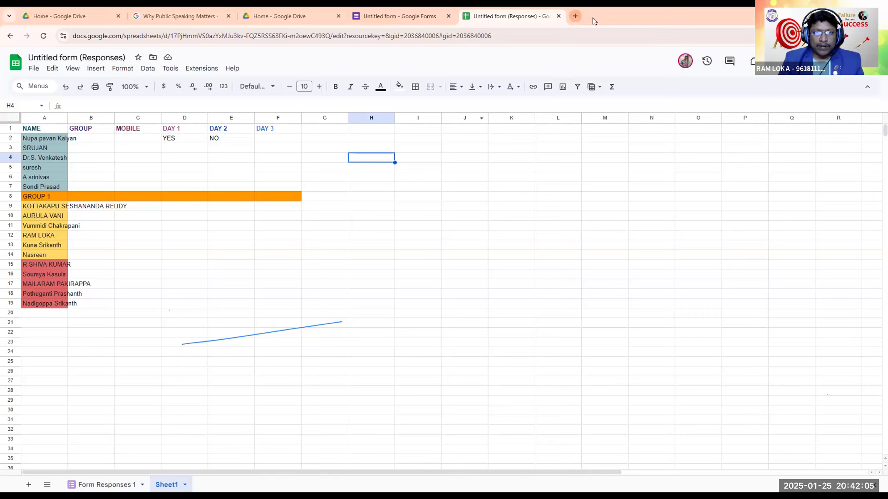
Step: Review the open Drive page and the form's questions and responses, and return to the responses spreadsheet
{"action": "left_click", "coordinate": [286, 13]}
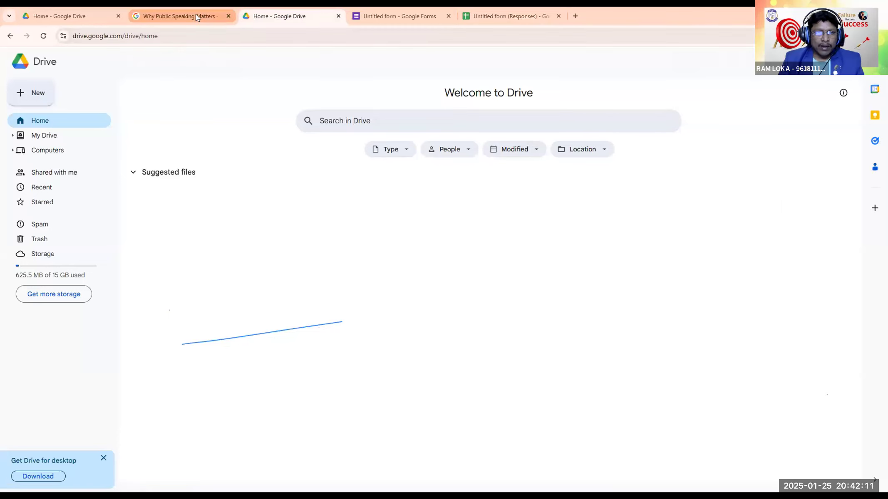
{"action": "left_click", "coordinate": [180, 16]}
{"action": "left_click", "coordinate": [312, 10]}
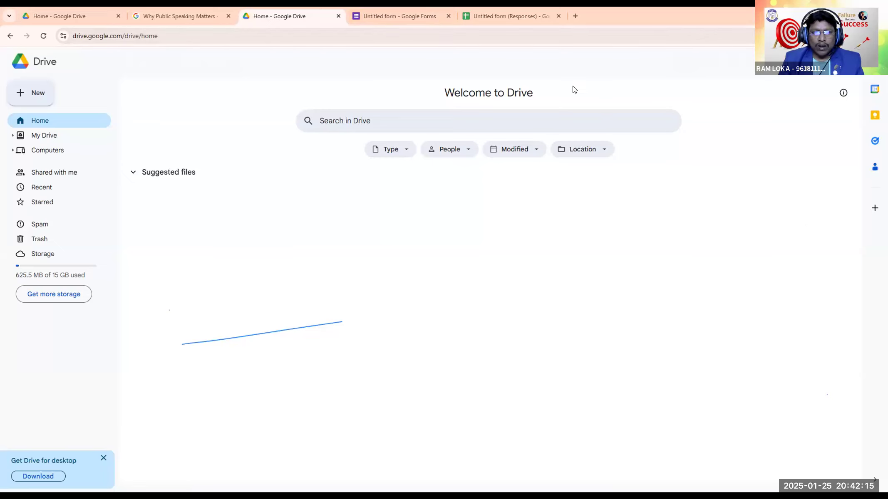
{"action": "left_click", "coordinate": [384, 12]}
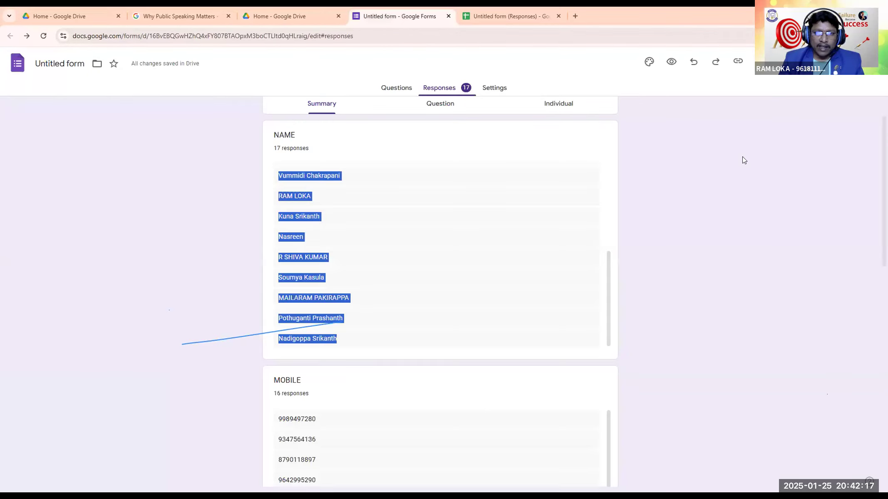
{"action": "left_click", "coordinate": [395, 87]}
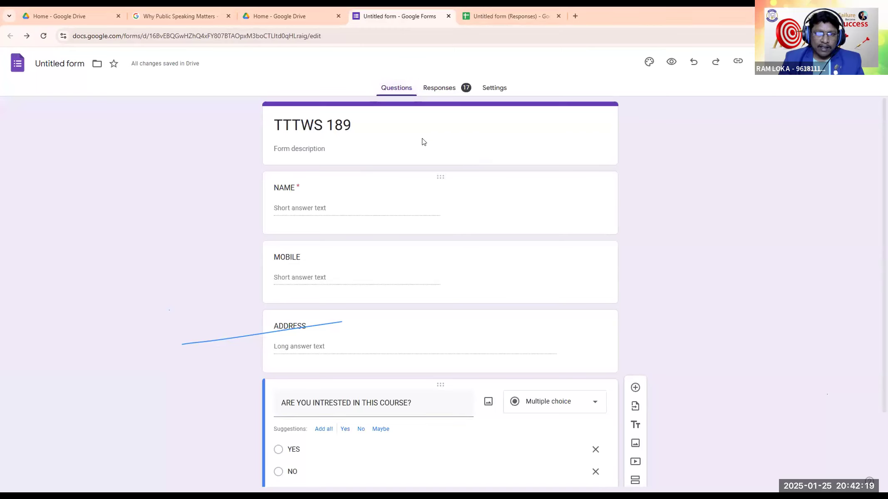
{"action": "left_click", "coordinate": [441, 87]}
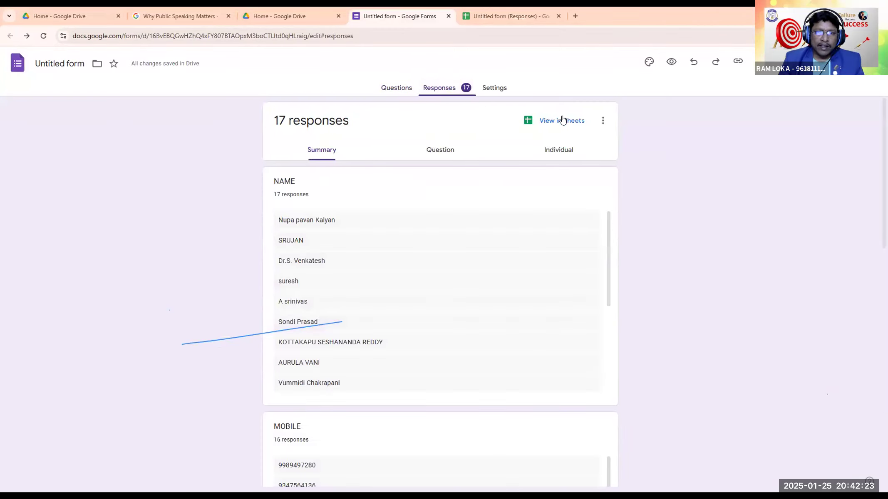
{"action": "left_click", "coordinate": [503, 10]}
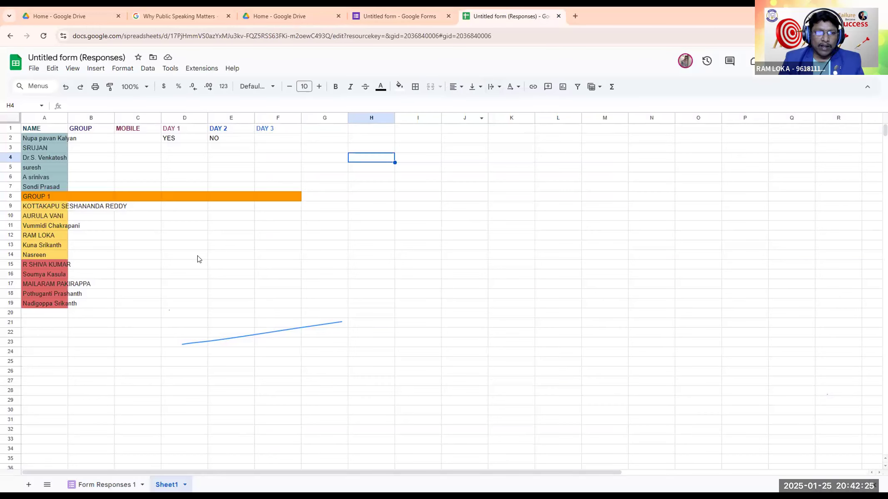